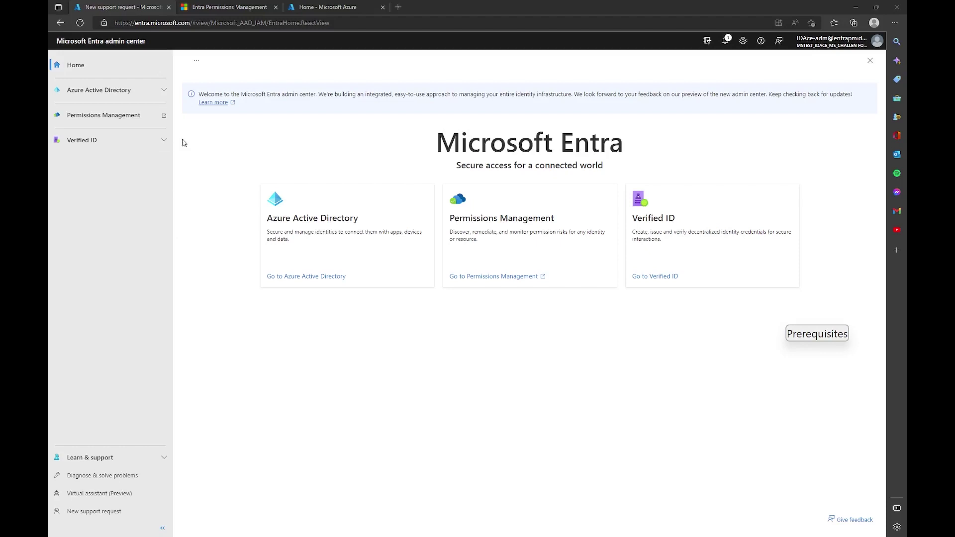
# - Check the Permissions Management dashboard, return to the admin center home and start a new support request
pyautogui.click(486, 277)
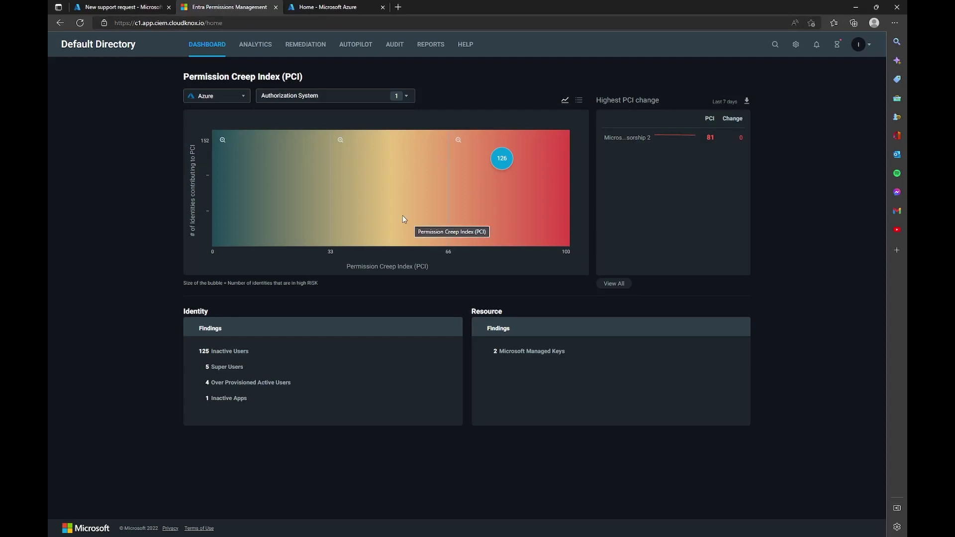
pyautogui.click(136, 9)
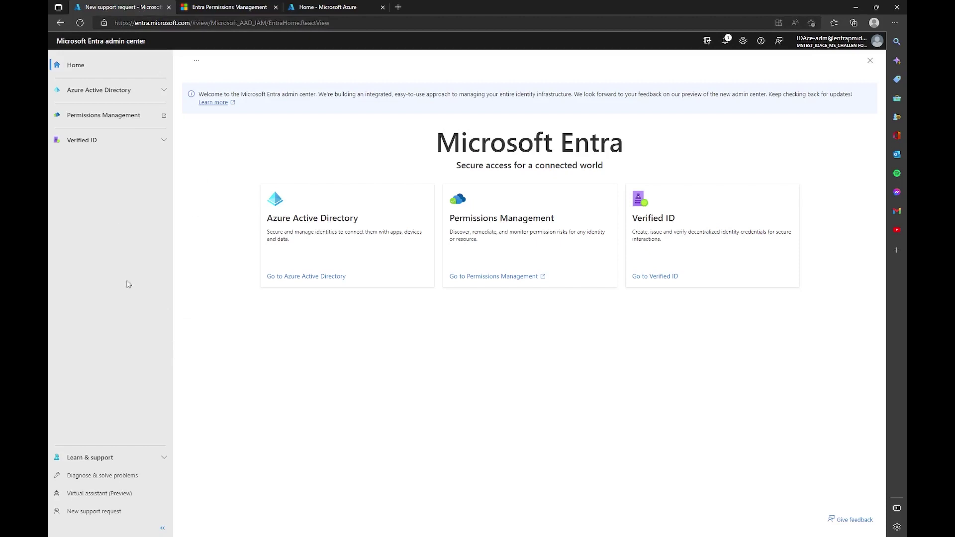
pyautogui.click(110, 515)
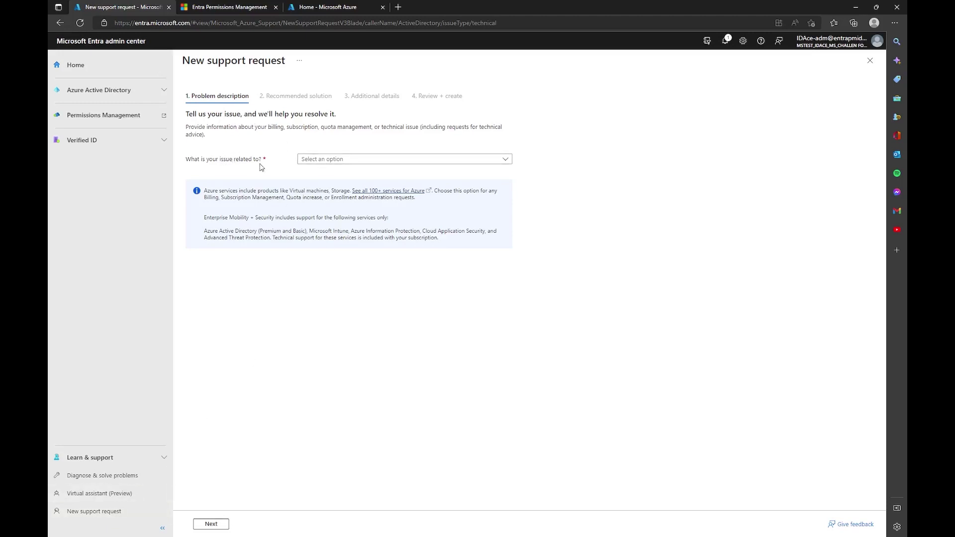
# - Set the issue type to Azure services and the service type to Microsoft Entra Permissions Management
pyautogui.click(504, 159)
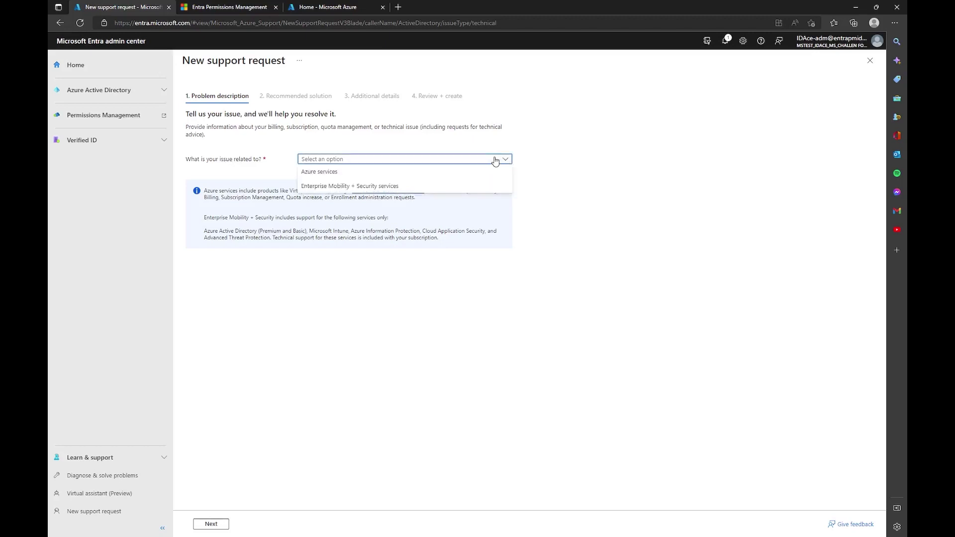
pyautogui.click(352, 173)
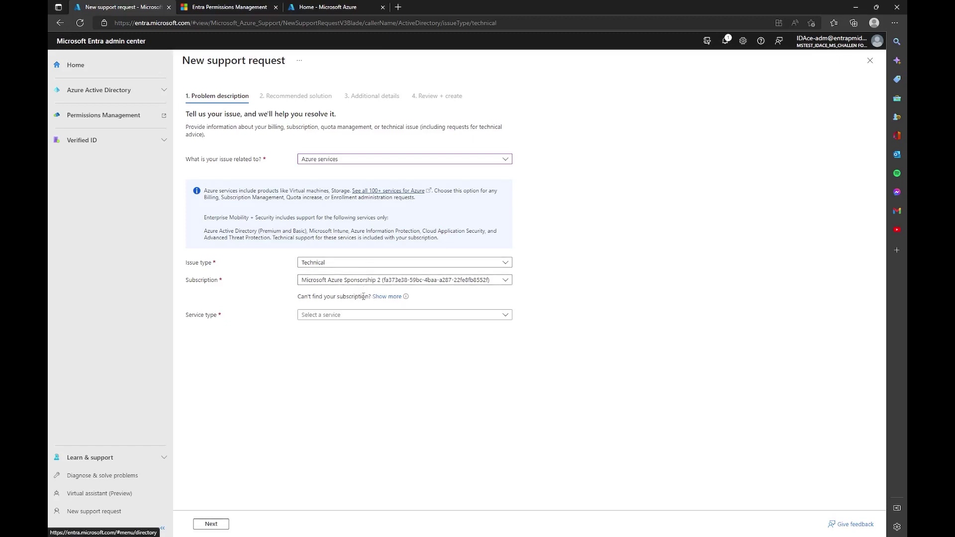
pyautogui.click(507, 317)
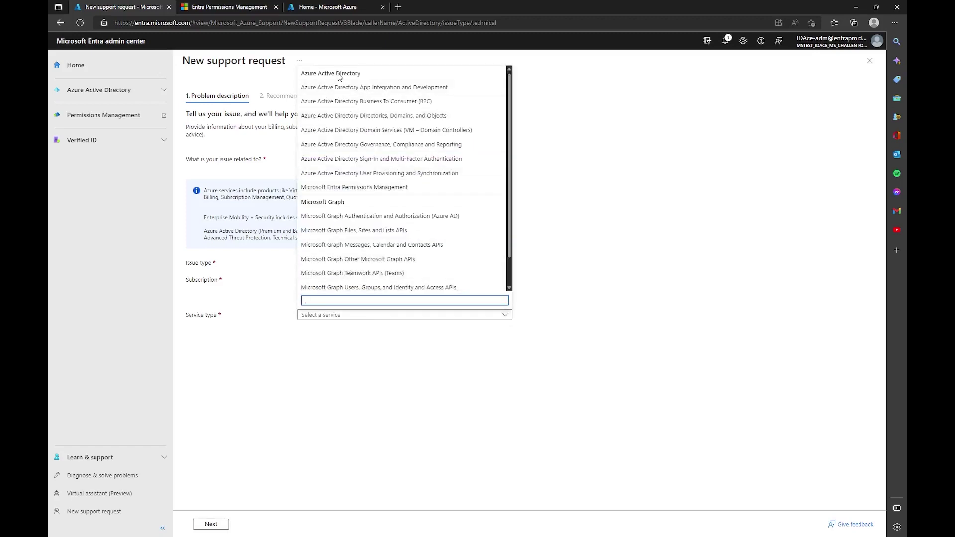
pyautogui.click(346, 192)
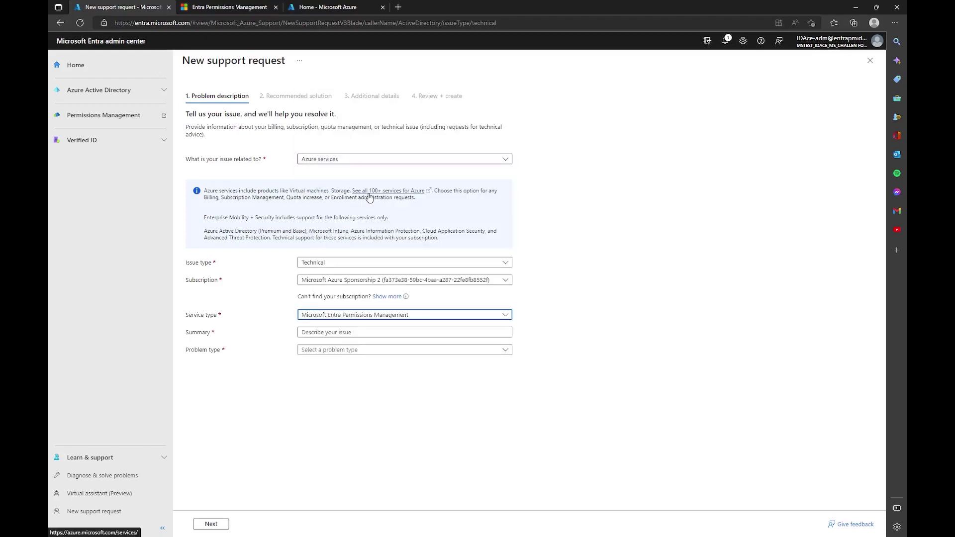
# - Enter summary 'Testing Summary', choose problem type User Management and subtype Groups, then continue
pyautogui.click(444, 332)
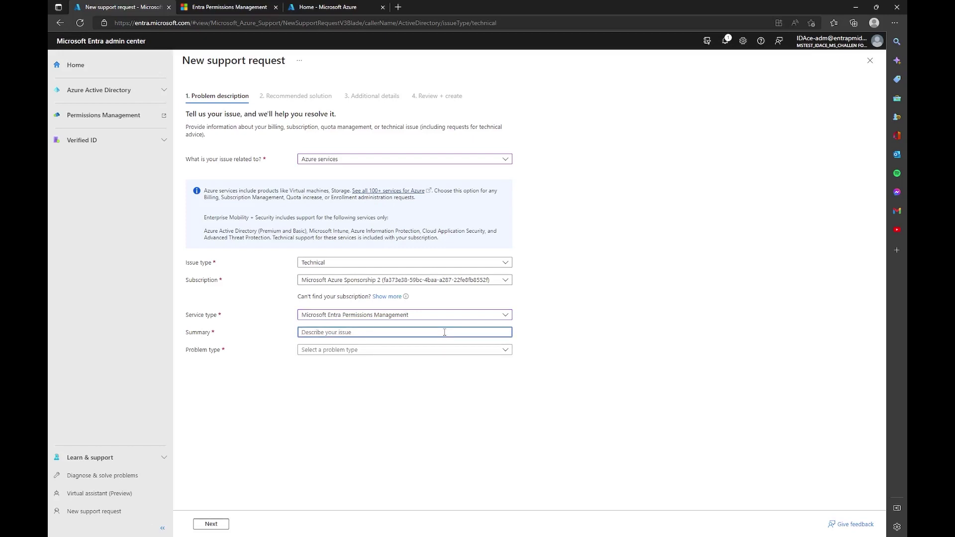
pyautogui.write('Testing Summary')
pyautogui.click(503, 351)
pyautogui.scroll(-3, 433, 243)
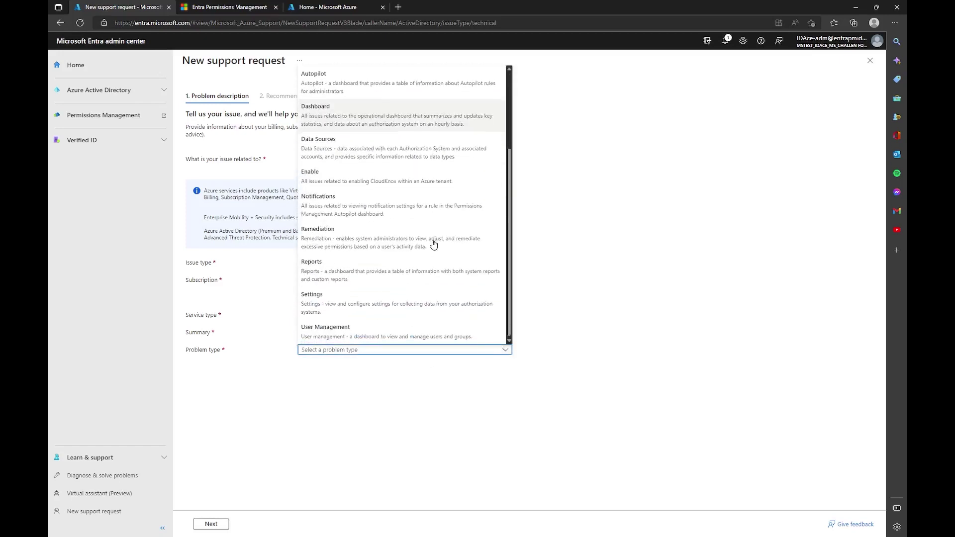
pyautogui.click(323, 334)
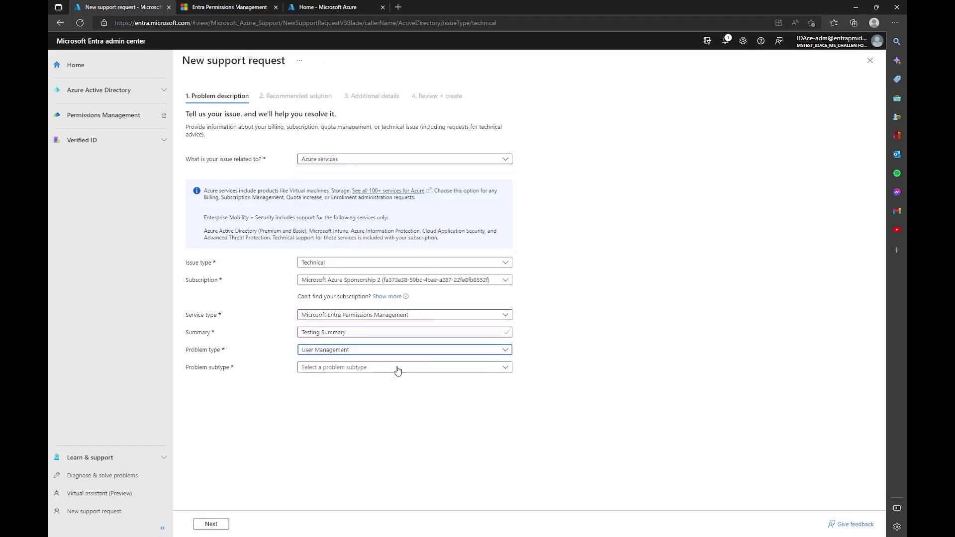
pyautogui.click(506, 368)
pyautogui.click(364, 408)
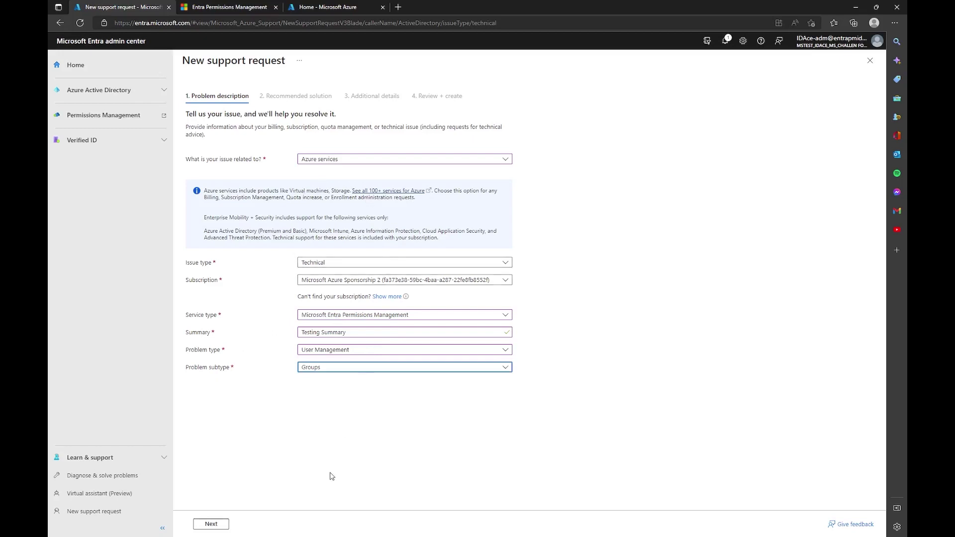
pyautogui.click(212, 524)
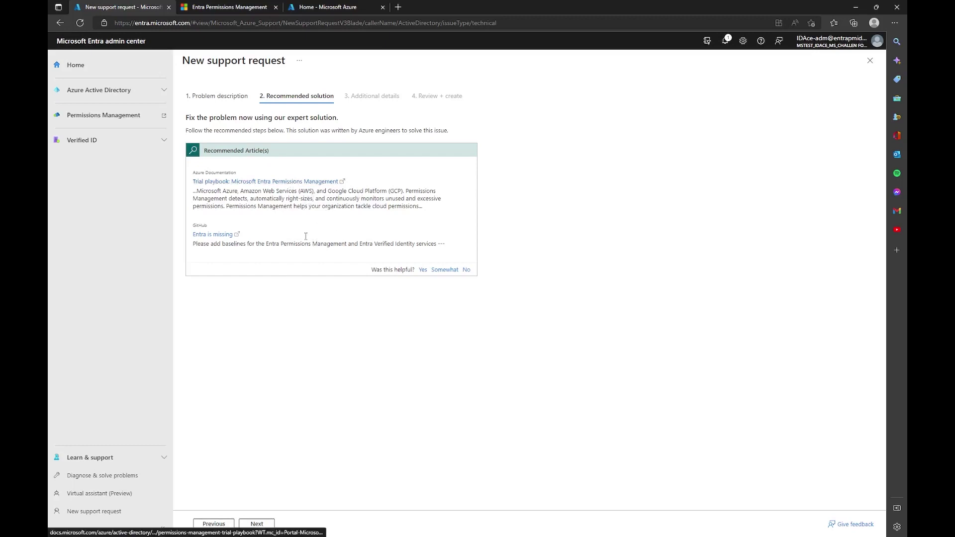
# - Move past the recommended solution articles to the Additional details step
pyautogui.click(257, 523)
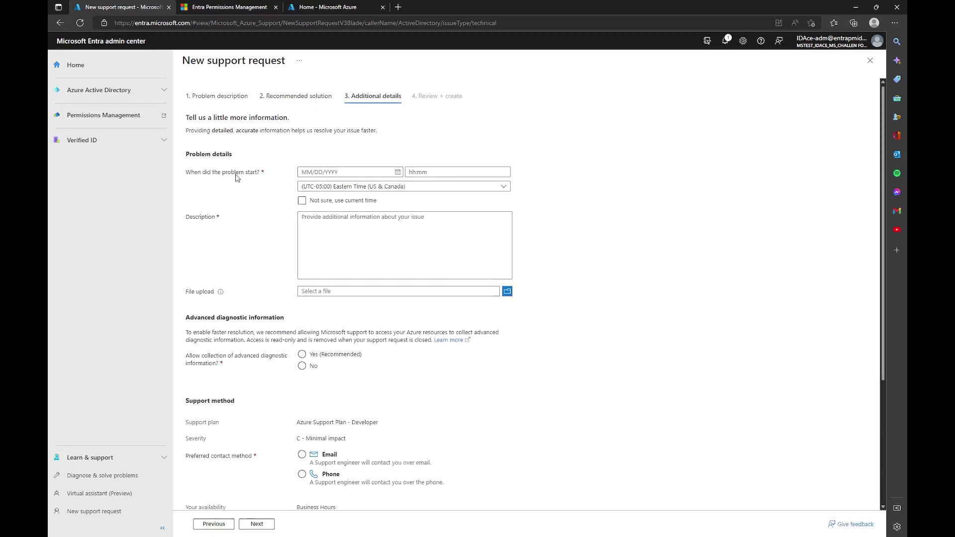
# - Set the problem start date to September 16, 2022 and the time to 3:00 PM
pyautogui.click(397, 172)
pyautogui.click(371, 240)
pyautogui.click(416, 172)
pyautogui.click(410, 171)
pyautogui.write('3:00 AM')
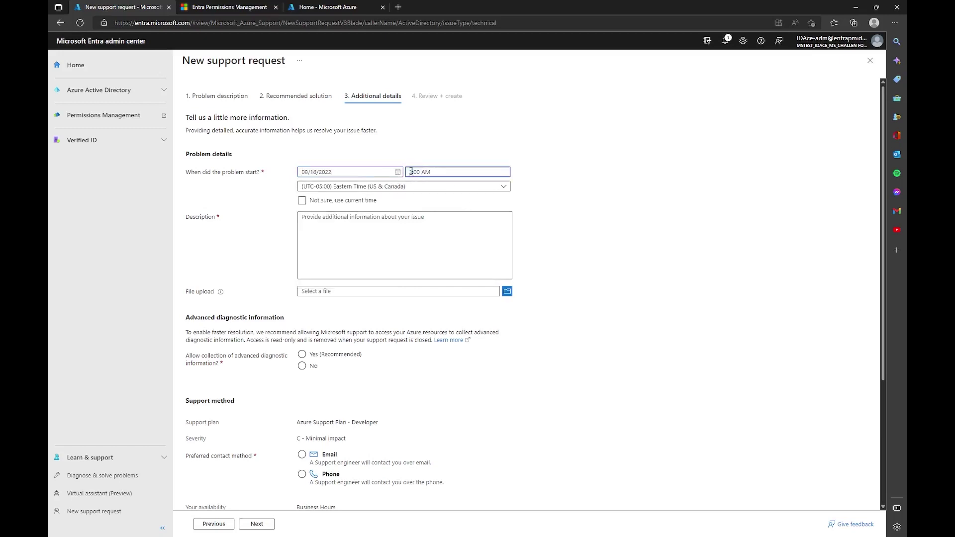
pyautogui.click(423, 171)
pyautogui.write('p')
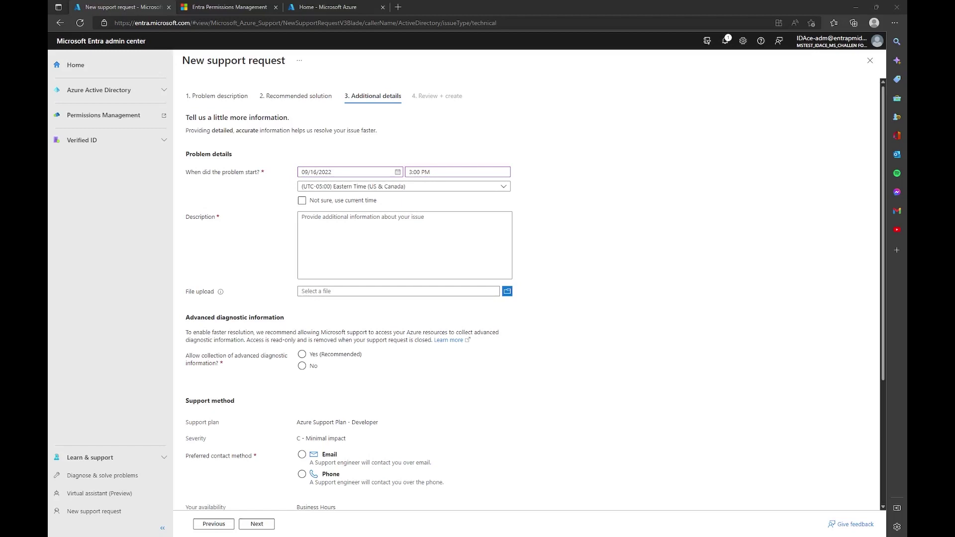
# - Paste tenant and subscription details into Description, then add the goal, method, expected and actual result questions
pyautogui.click(375, 217)
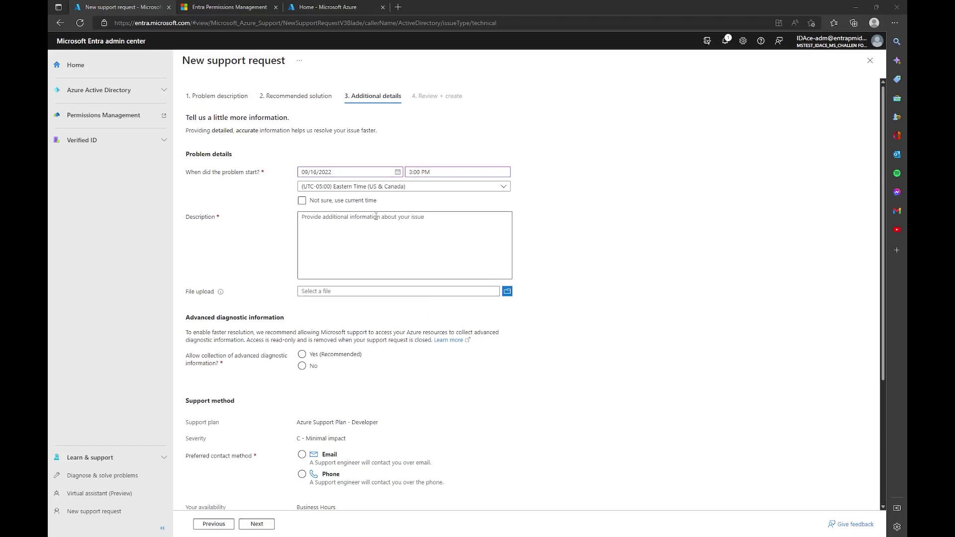
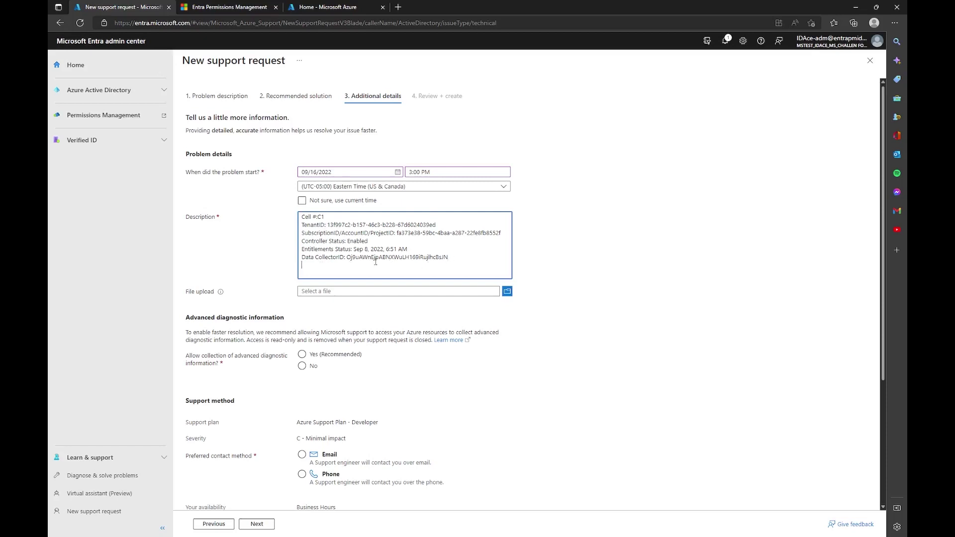
pyautogui.press('Return')
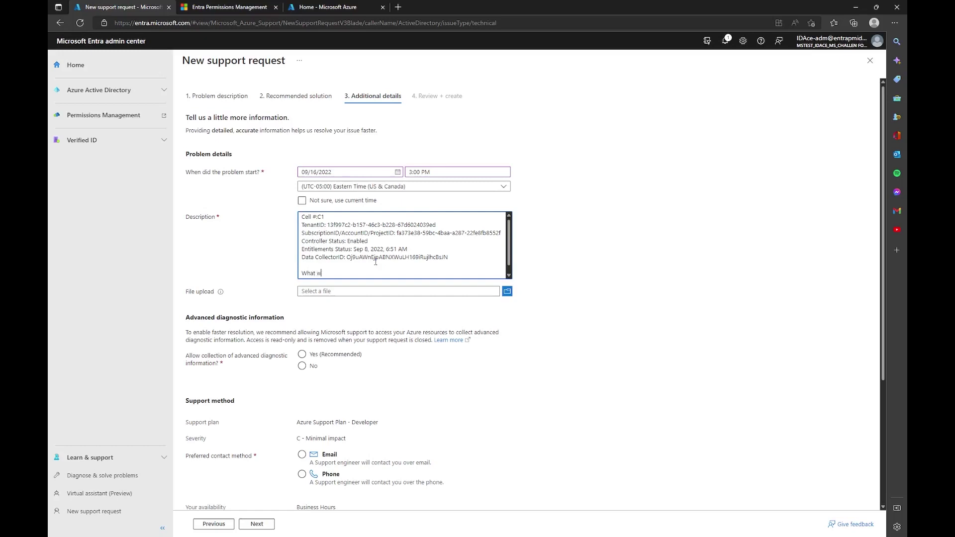
pyautogui.press('Return')
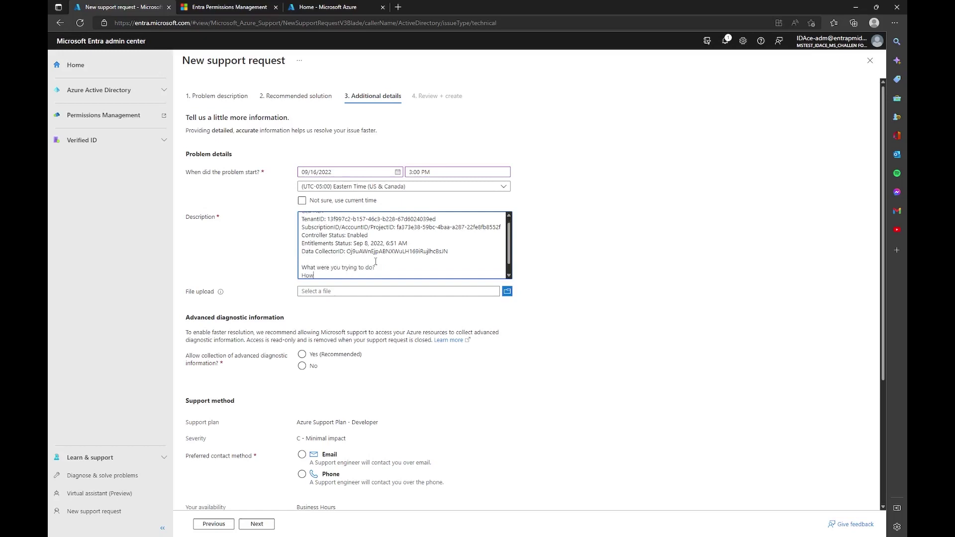
pyautogui.press('Return')
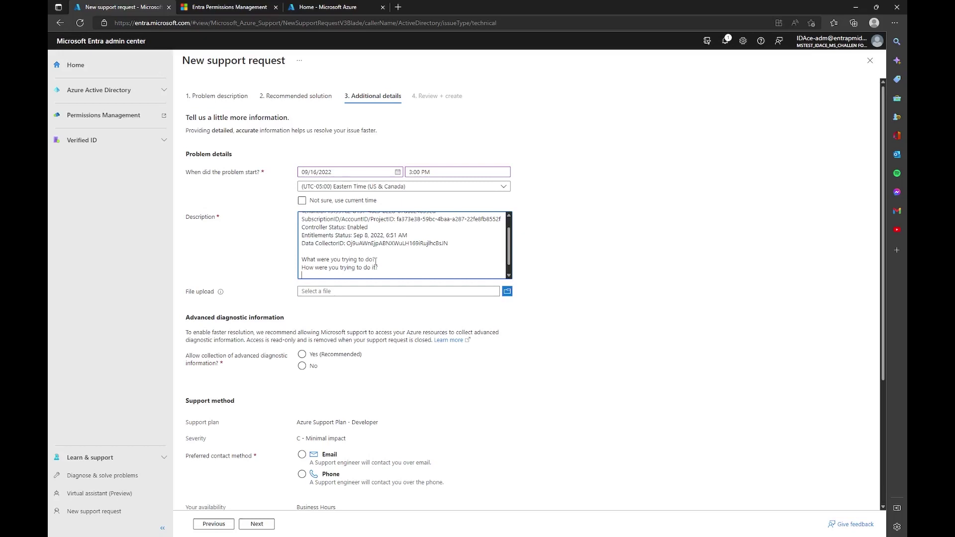
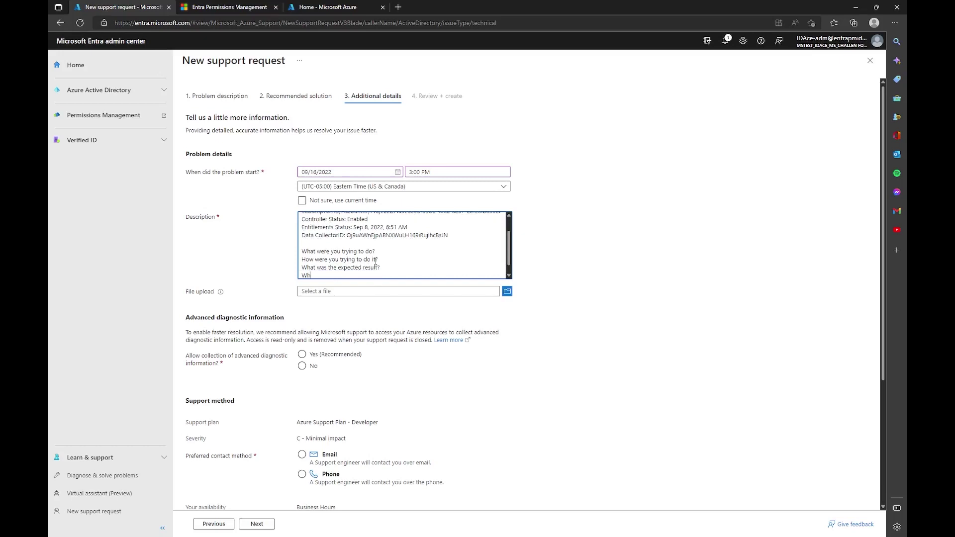
pyautogui.scroll(1, 459, 260)
pyautogui.scroll(-2, 380, 231)
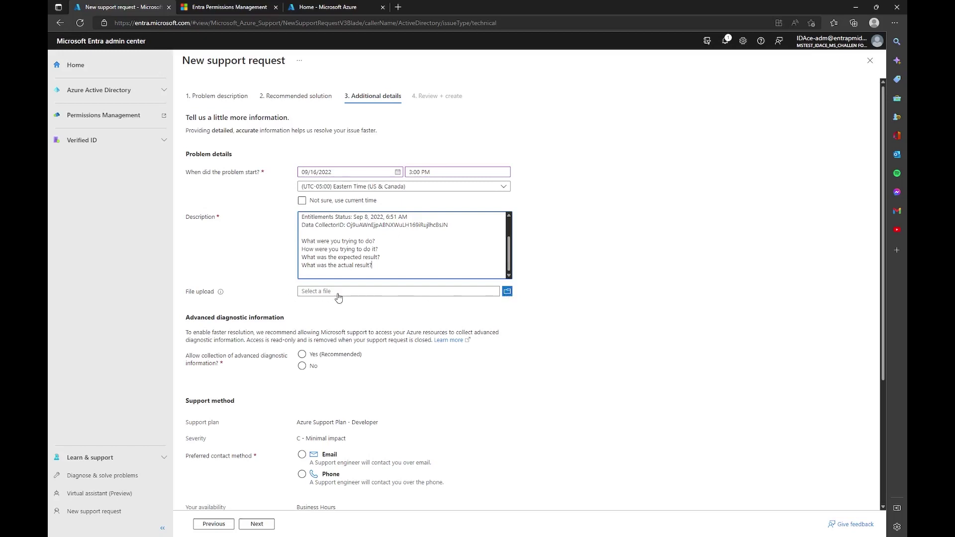
# - Upload C1-usermanagementissue.har and set advanced diagnostic collection to Yes (Recommended)
pyautogui.click(508, 292)
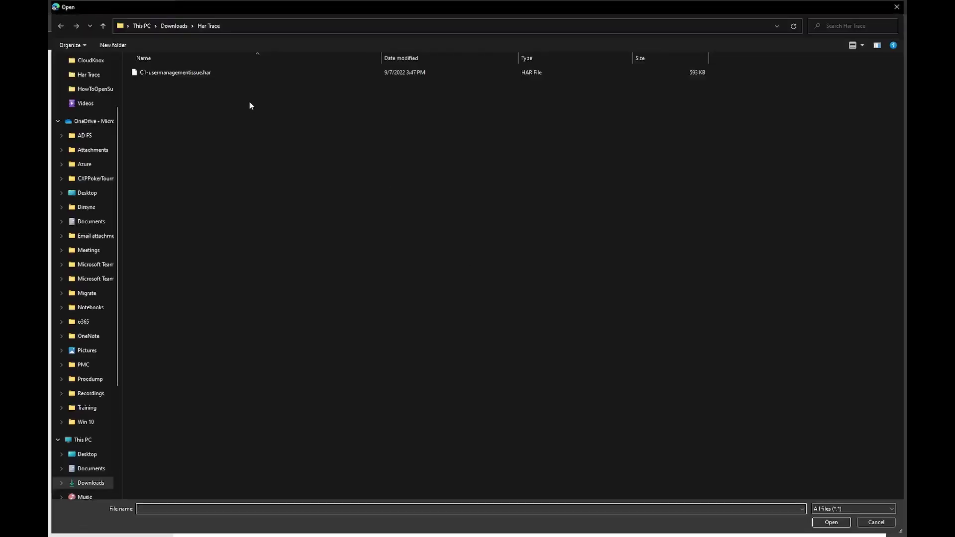
pyautogui.click(192, 72)
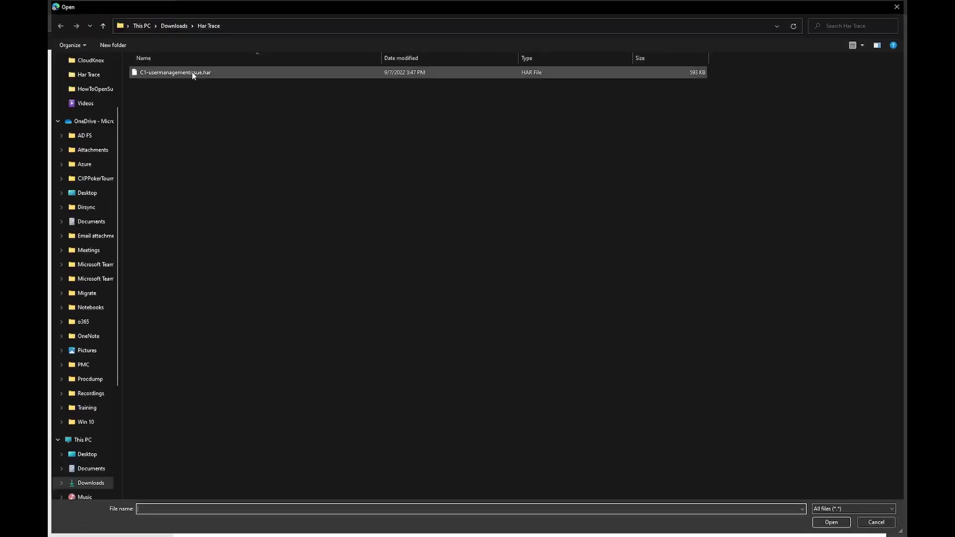
pyautogui.click(830, 522)
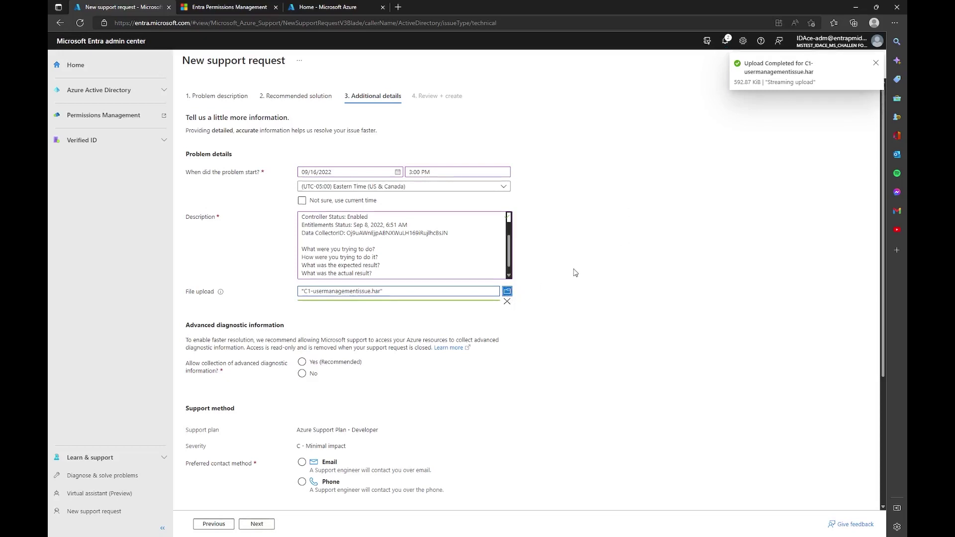
pyautogui.scroll(-2, 572, 271)
pyautogui.click(302, 282)
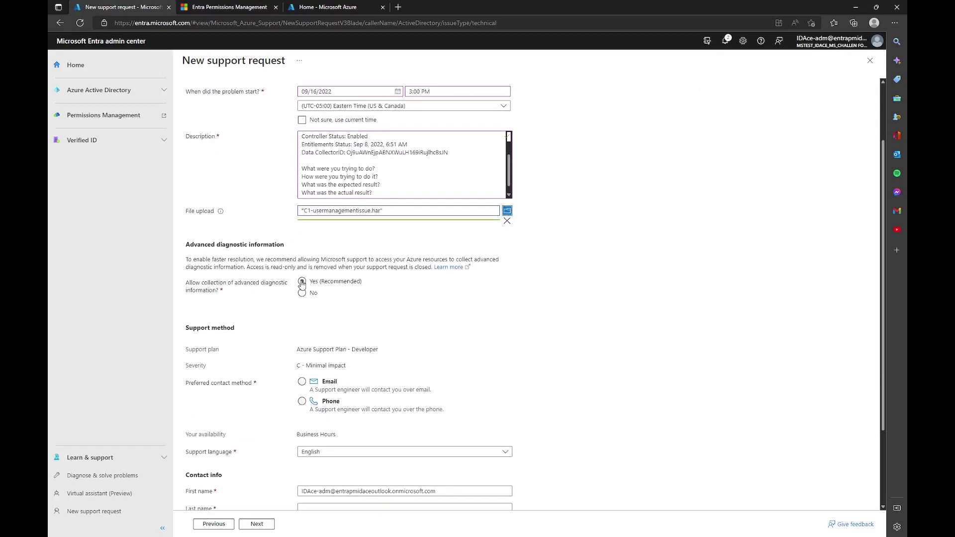
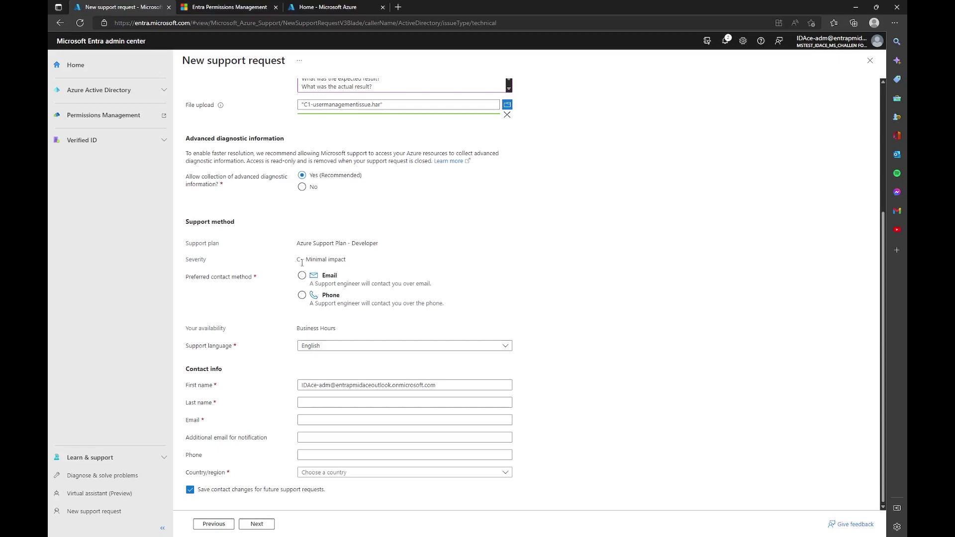
# - Choose Email as the support request's preferred contact method
pyautogui.click(302, 276)
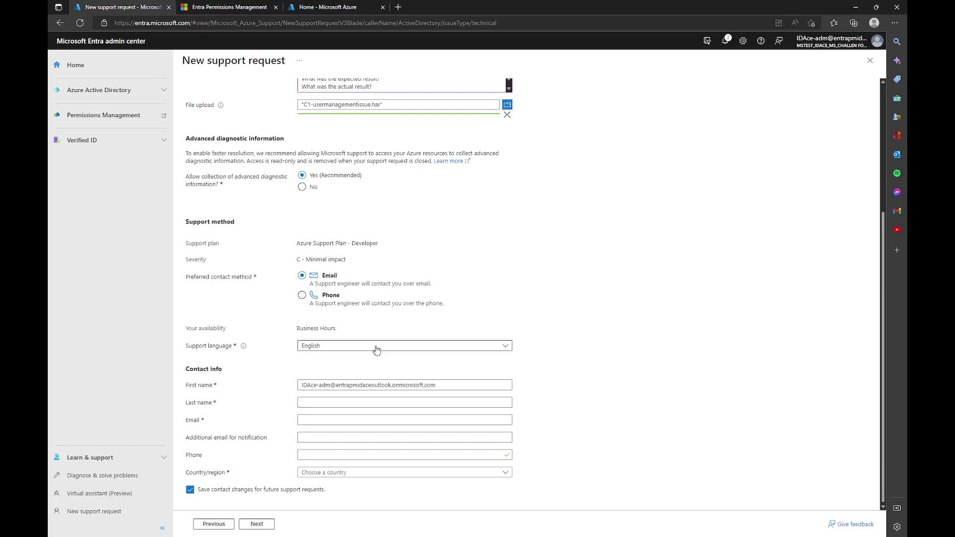
# - Replace the prefilled First name with the requester's first name
pyautogui.moveTo(437, 386); pyautogui.dragTo(170, 396)
pyautogui.press('BackSpace')
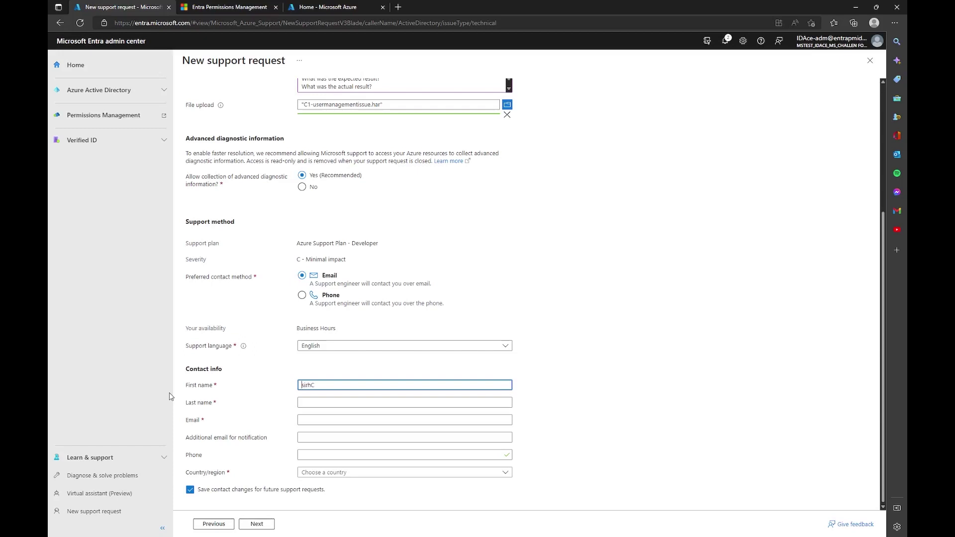
pyautogui.press('Delete')
pyautogui.press('Delete')
pyautogui.press('Delete')
pyautogui.press('Delete')
pyautogui.click(454, 364)
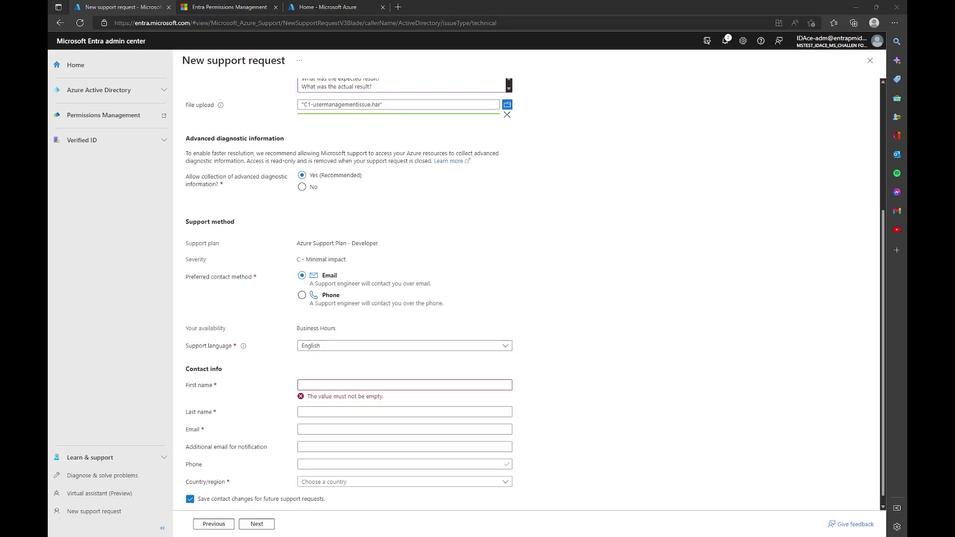
pyautogui.click(397, 388)
# - Fill in the requester's last name, email address and phone number
pyautogui.click(373, 409)
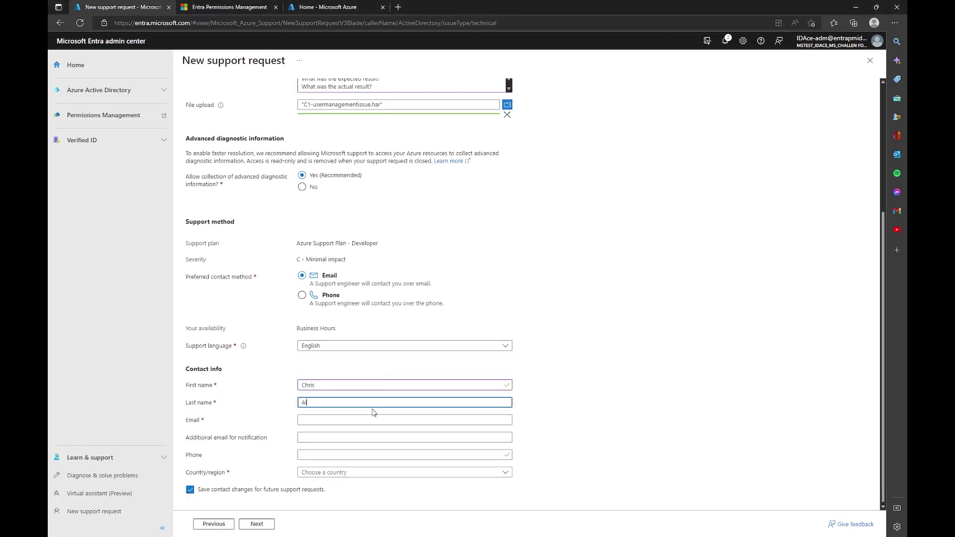
pyautogui.click(372, 420)
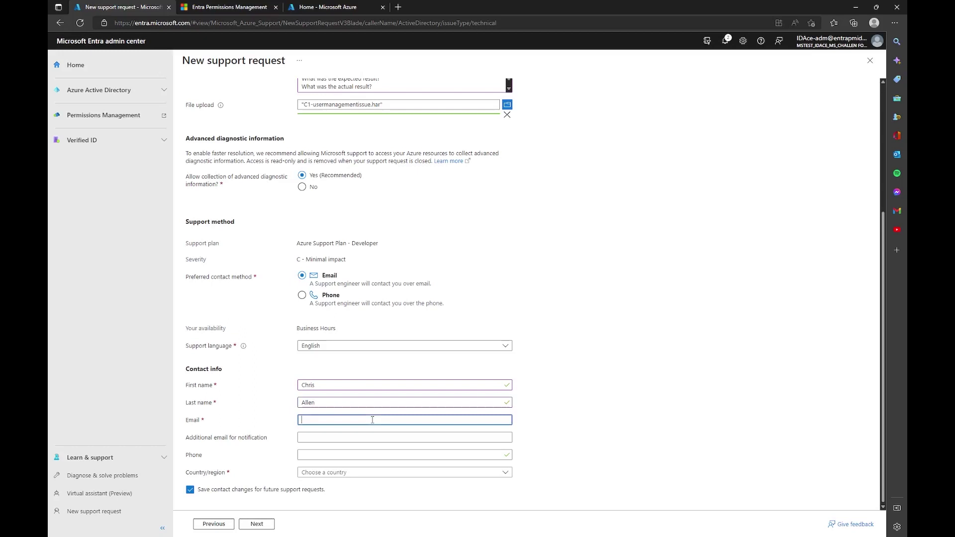
pyautogui.write('whatever@email.com')
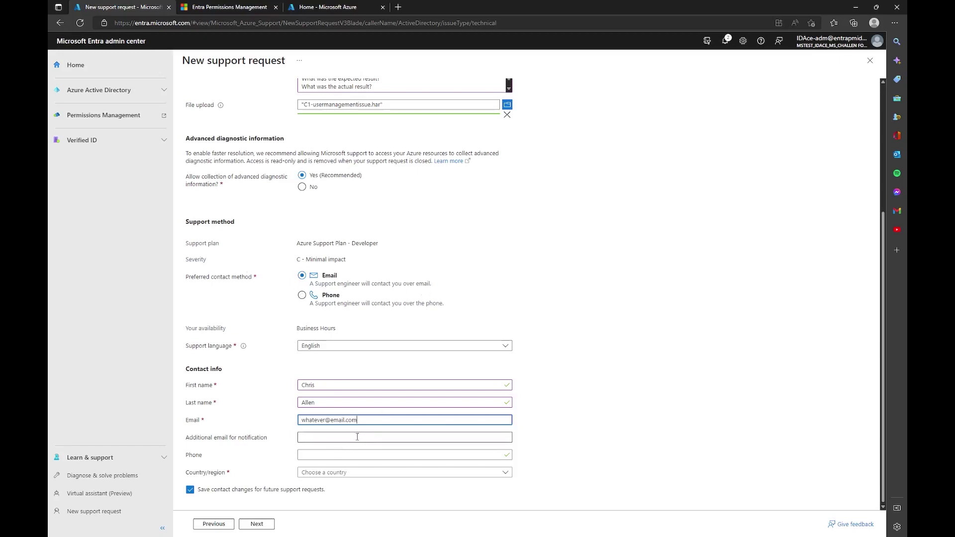
pyautogui.click(370, 455)
pyautogui.write('980-555-5555')
# - Set Country/region to United States
pyautogui.click(369, 473)
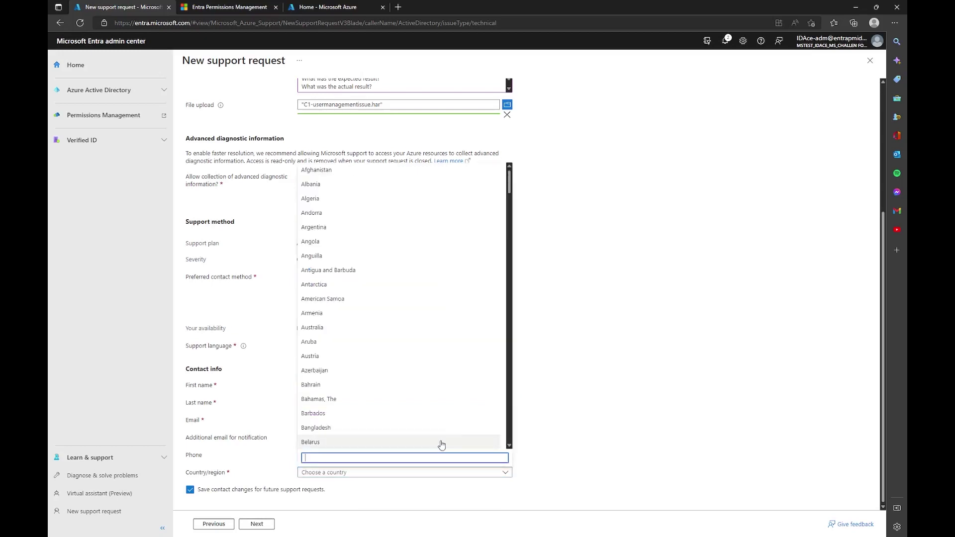
pyautogui.moveTo(507, 183); pyautogui.dragTo(509, 297)
pyautogui.scroll(-20, 493, 398)
pyautogui.scroll(-2, 492, 420)
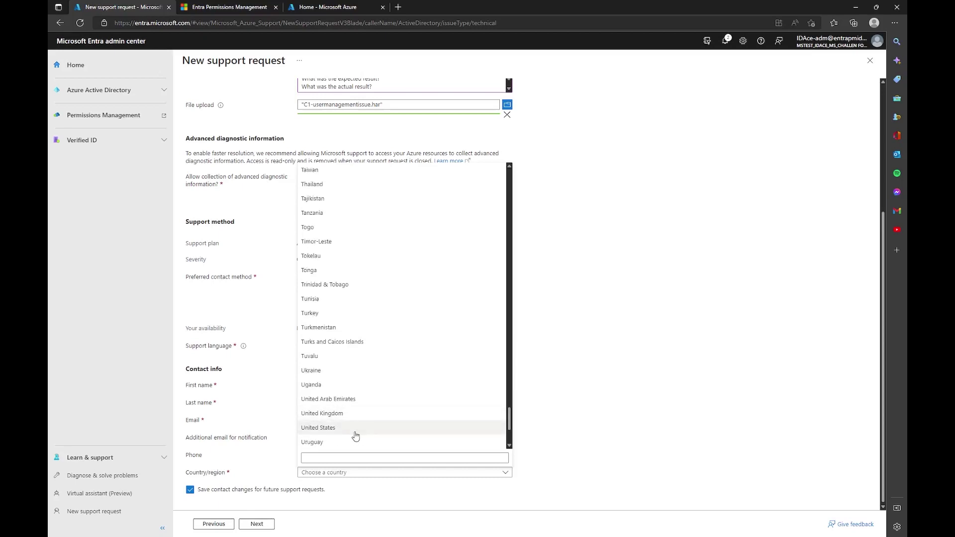
pyautogui.click(354, 428)
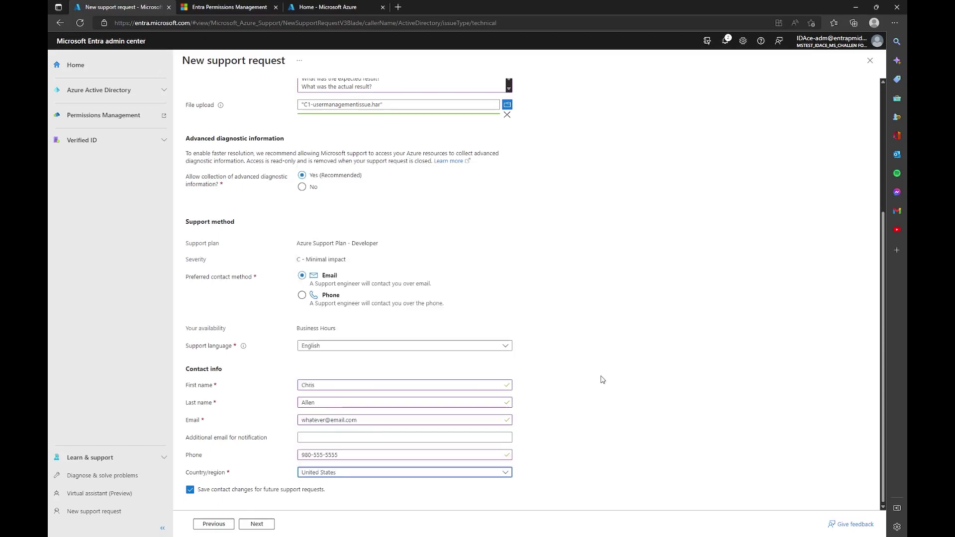
pyautogui.scroll(4, 610, 376)
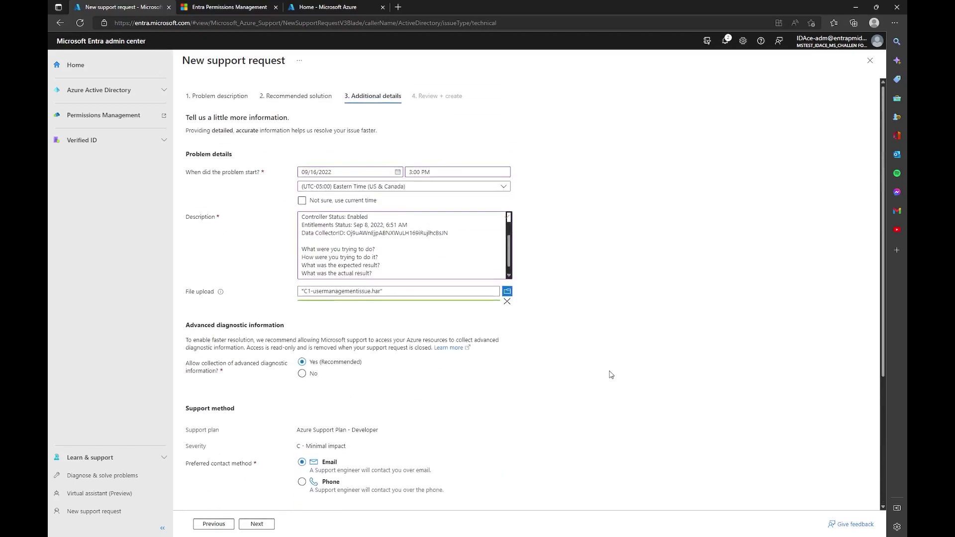
pyautogui.scroll(-4, 611, 375)
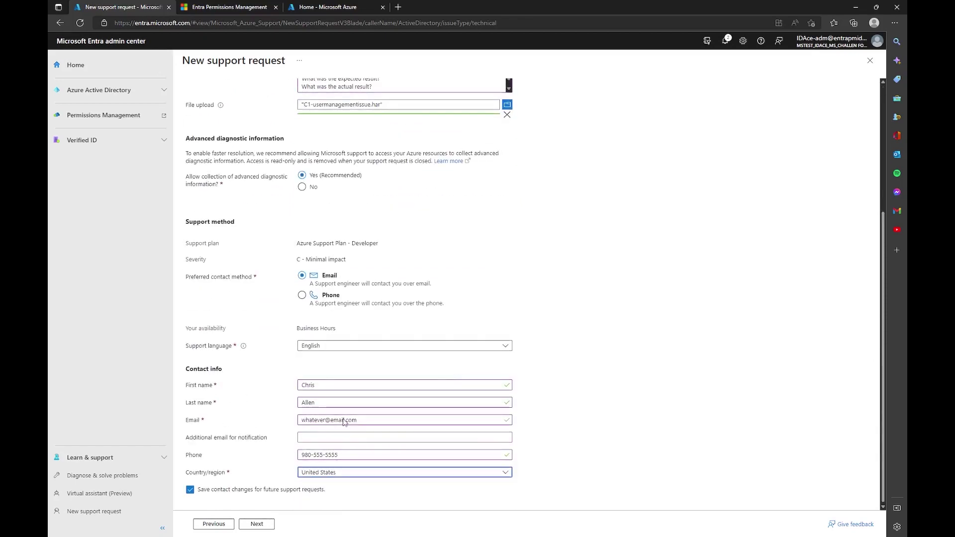
# - Advance to Review + create and scroll through the problem details, support method and contact summary
pyautogui.click(254, 524)
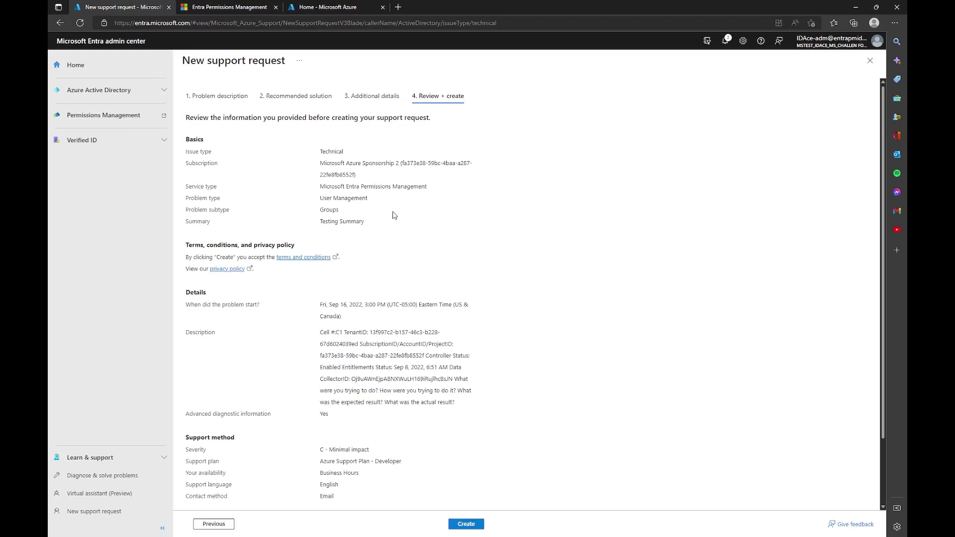
pyautogui.scroll(-2, 455, 199)
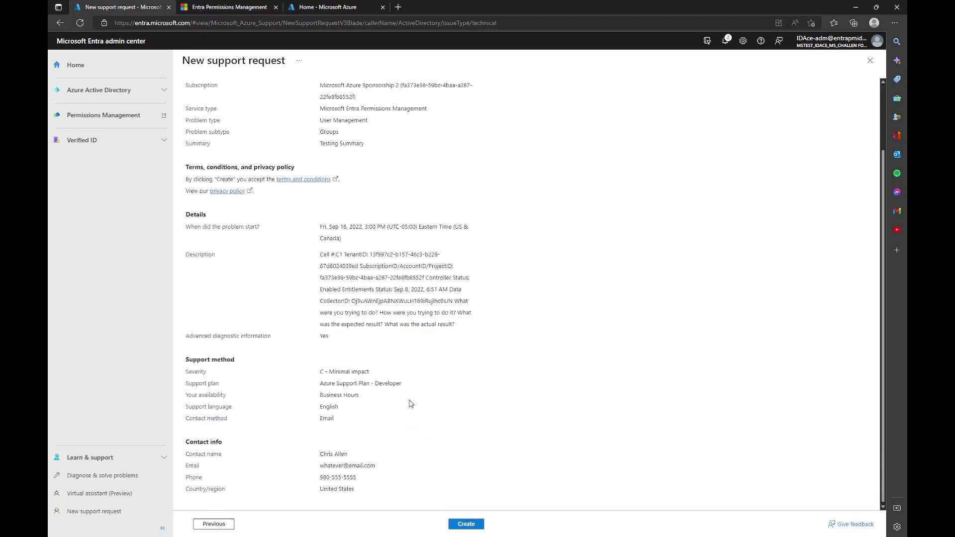
pyautogui.scroll(3, 412, 403)
pyautogui.scroll(-3, 412, 393)
pyautogui.scroll(2, 389, 391)
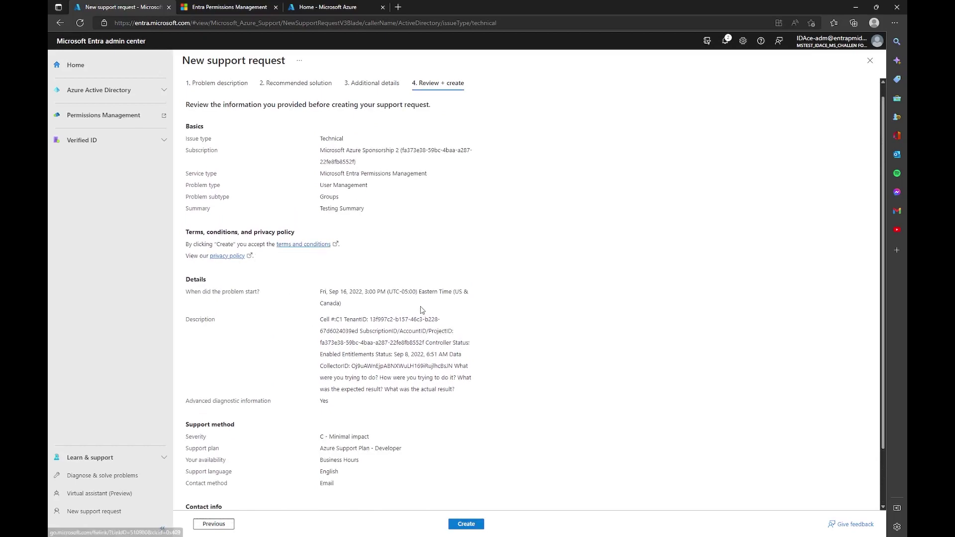
pyautogui.scroll(-1, 421, 309)
pyautogui.scroll(1, 349, 334)
pyautogui.scroll(-1, 335, 341)
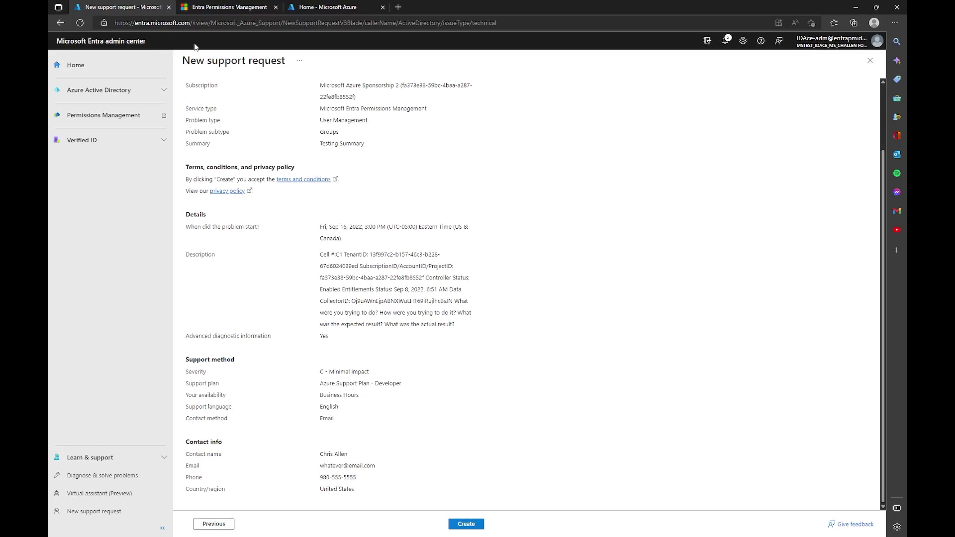
# - In the Azure portal tab, go to Azure Active Directory's Overview page via the portal menu
pyautogui.click(321, 8)
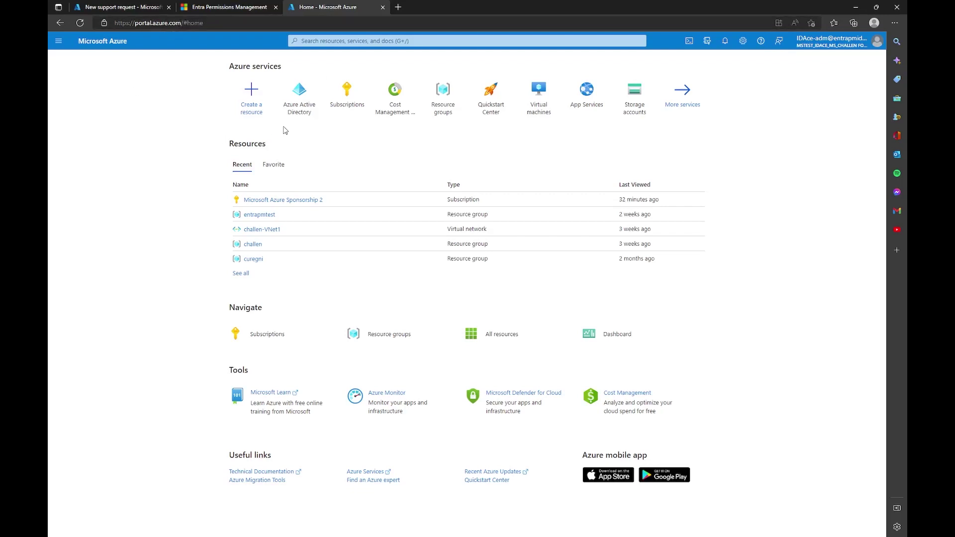
pyautogui.moveTo(303, 114)
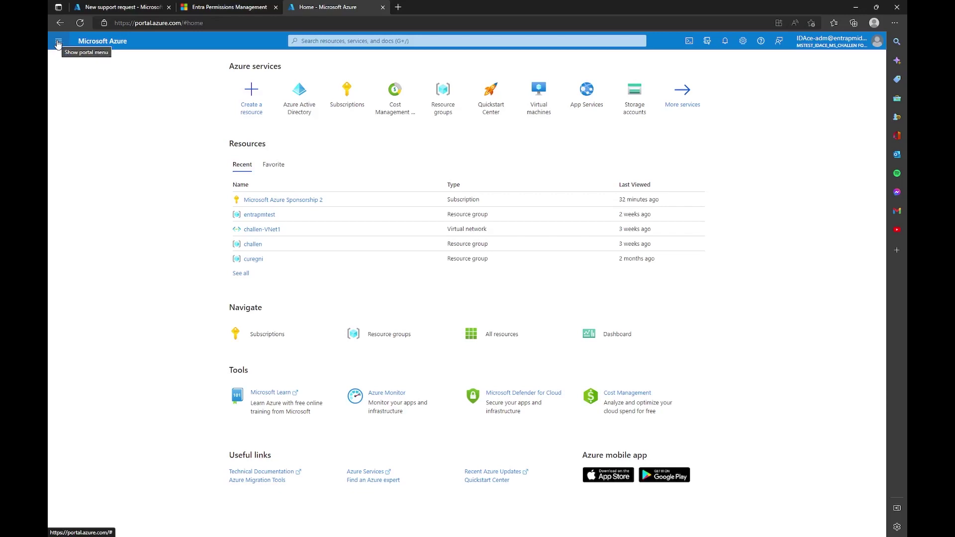
pyautogui.click(58, 42)
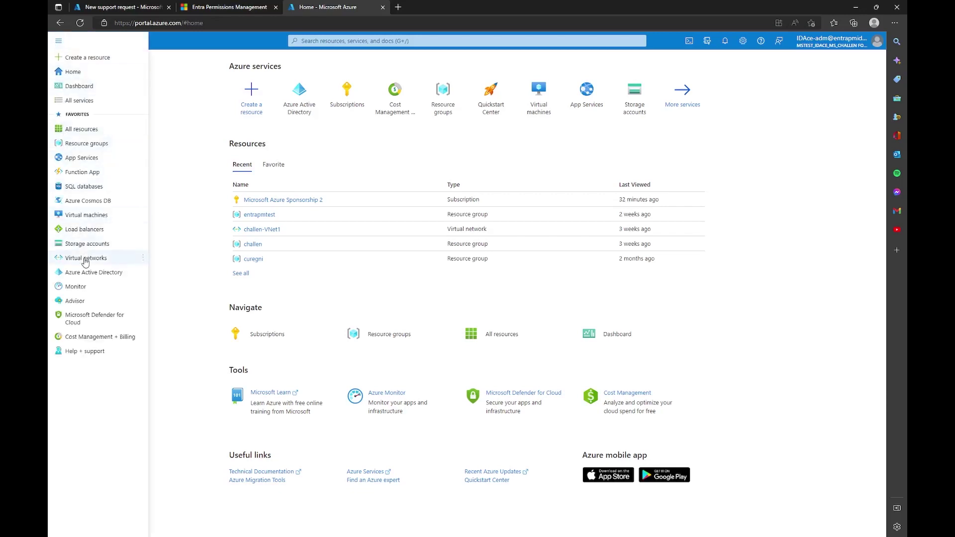
pyautogui.click(90, 274)
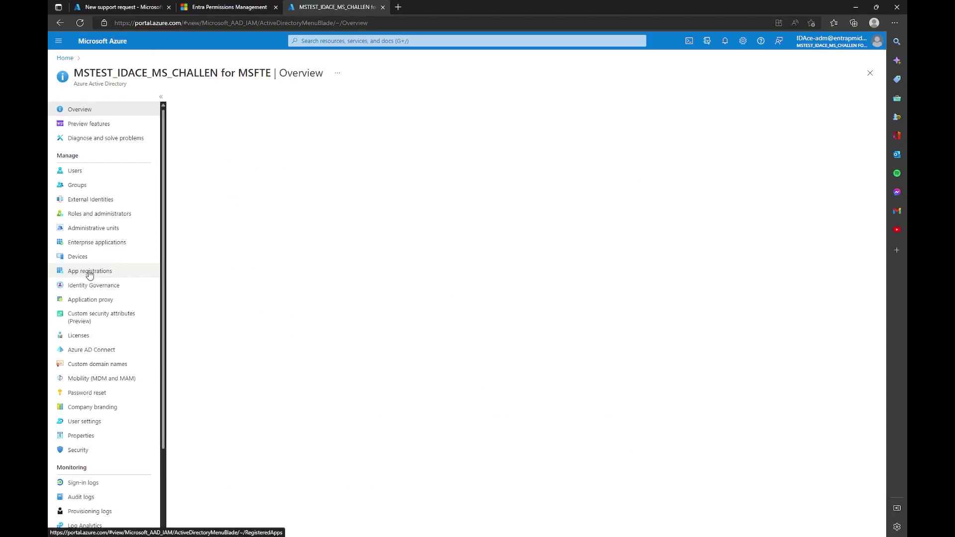
pyautogui.scroll(-2, 89, 274)
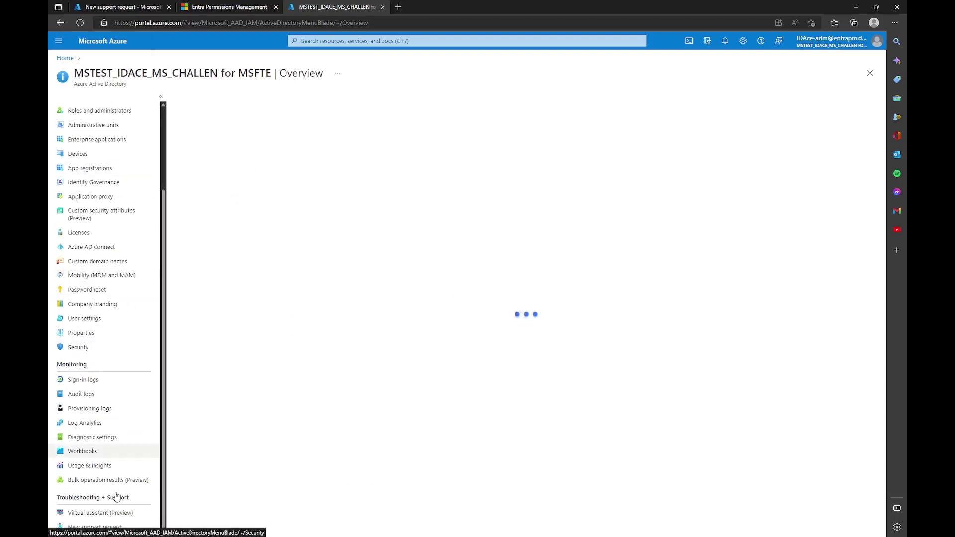
# - Start a new support request for Azure services, service type Microsoft Entra Permissions Management
pyautogui.click(98, 530)
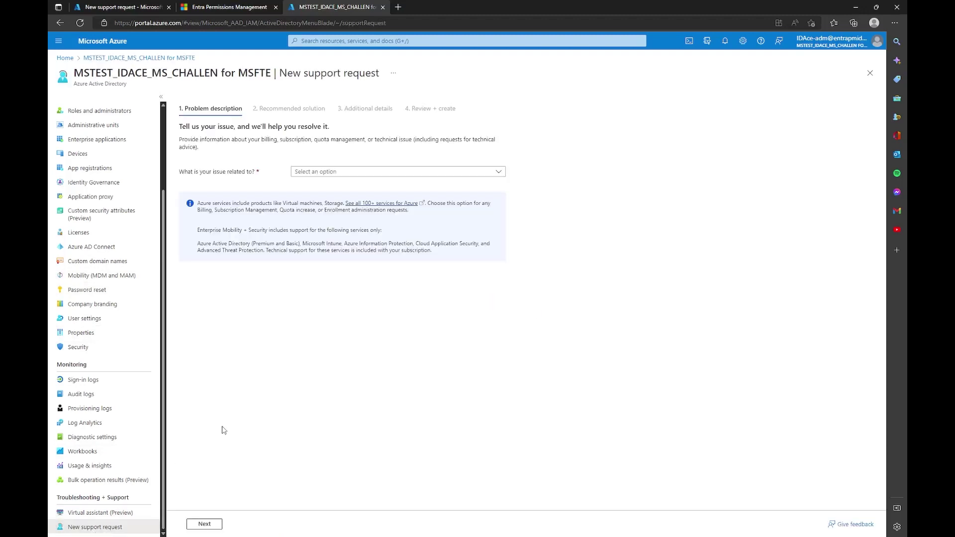
pyautogui.click(498, 172)
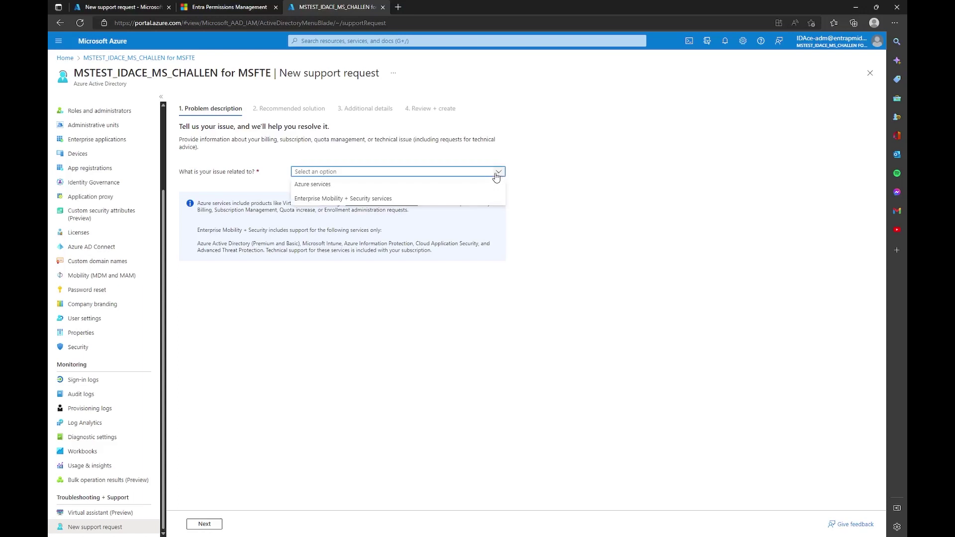
pyautogui.click(351, 189)
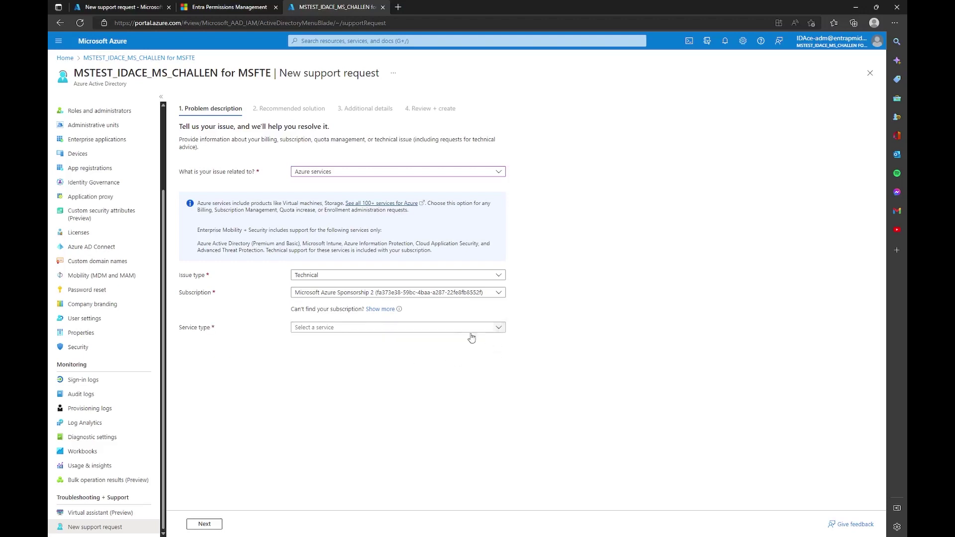
pyautogui.click(498, 327)
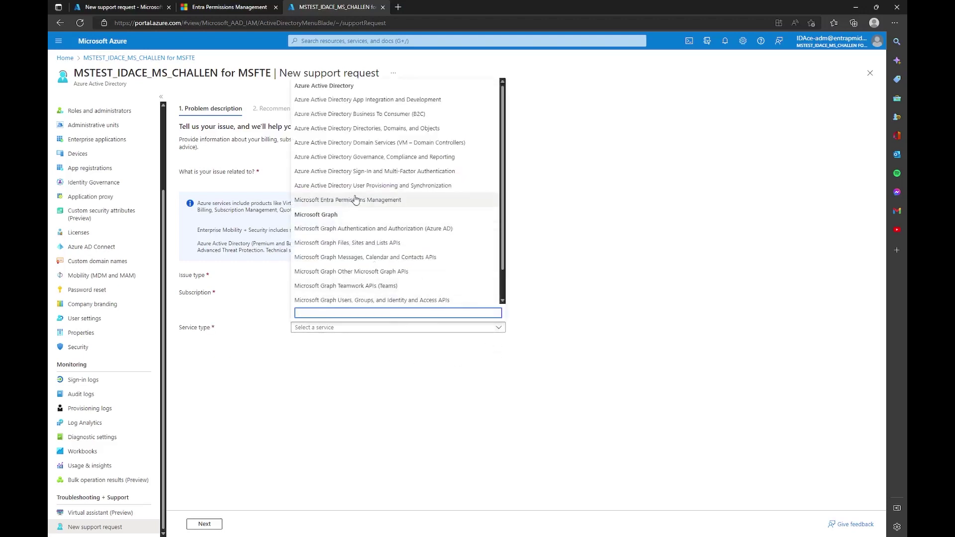
pyautogui.click(355, 199)
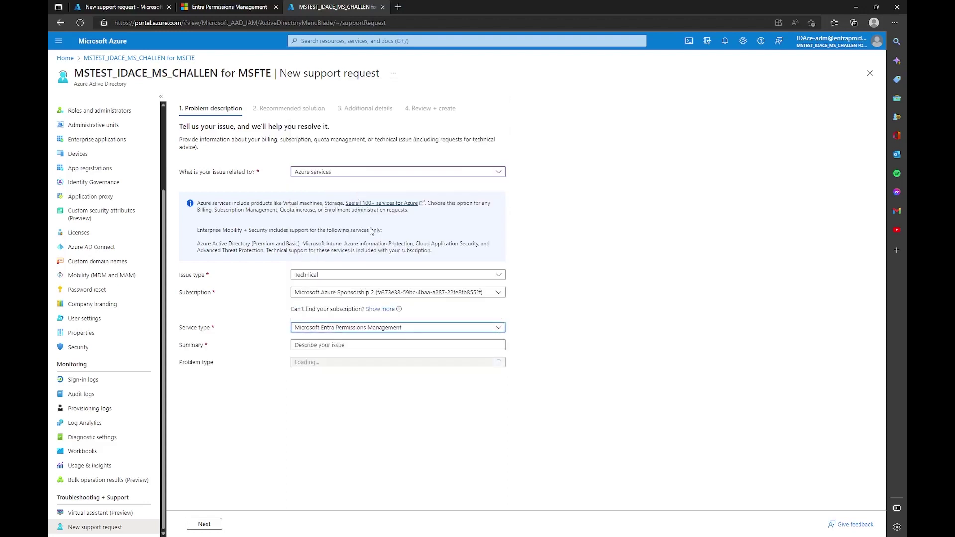
# - Enter summary 'issue description', problem type User Management, subtype Groups
pyautogui.click(437, 343)
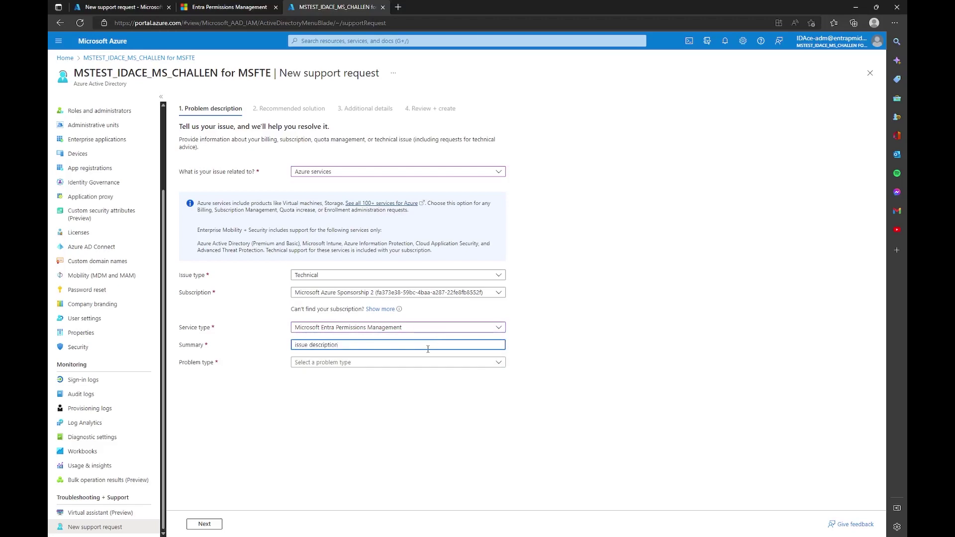
pyautogui.click(426, 362)
pyautogui.scroll(-1, 407, 295)
pyautogui.scroll(3, 407, 295)
pyautogui.click(336, 350)
pyautogui.click(374, 380)
pyautogui.click(323, 457)
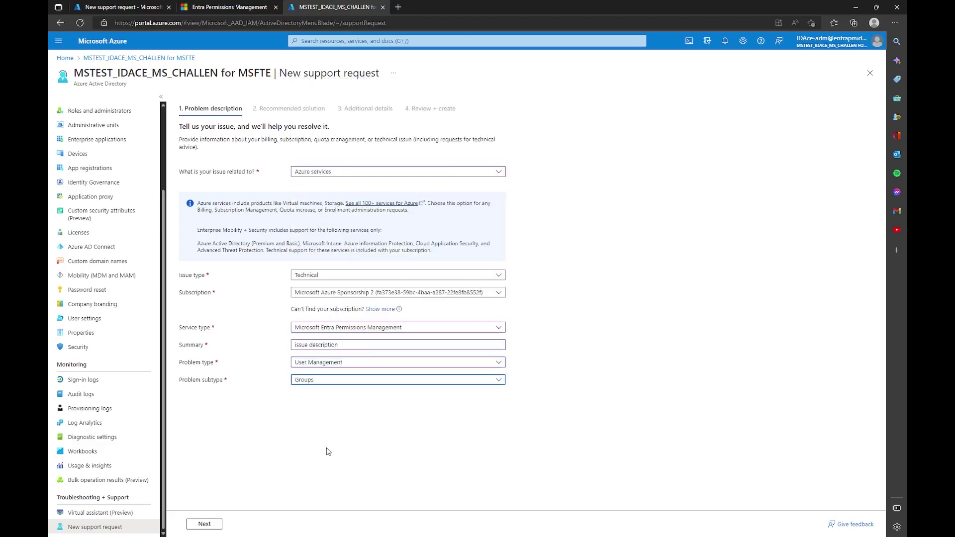